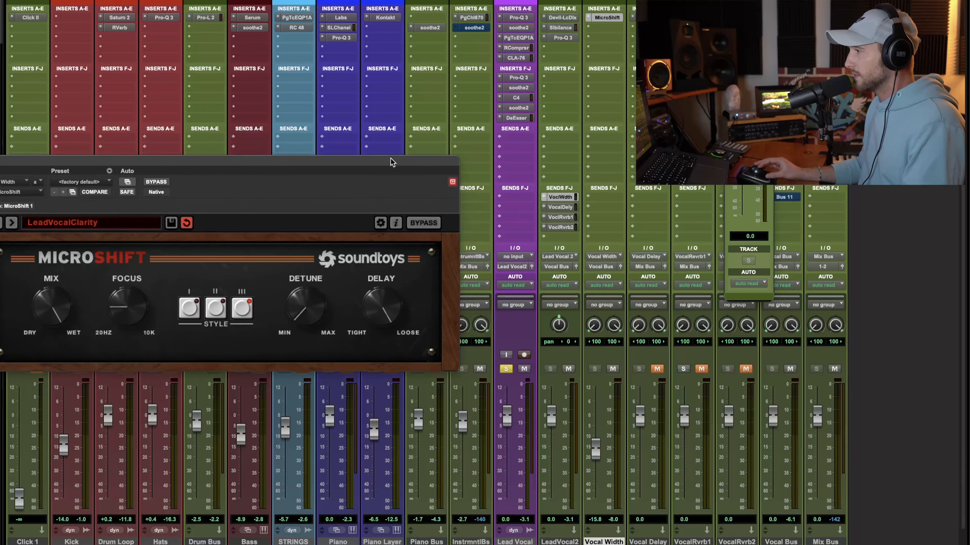
# Close the MicroShift plugin window and move the Vocal Width send window away from the vocal channel strips.
pyautogui.moveTo(768, 4); pyautogui.dragTo(663, 234)
pyautogui.moveTo(555, 261); pyautogui.dragTo(511, 239)
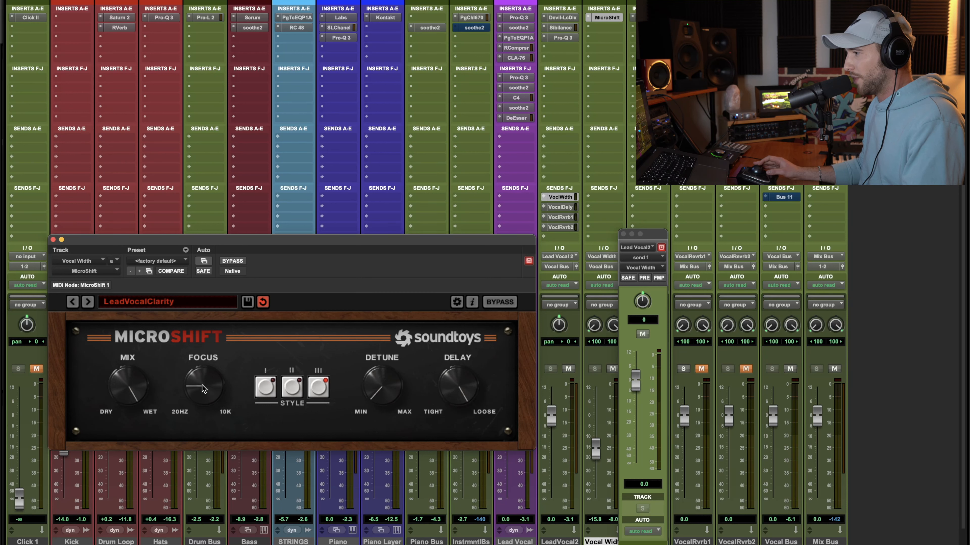
pyautogui.click(53, 239)
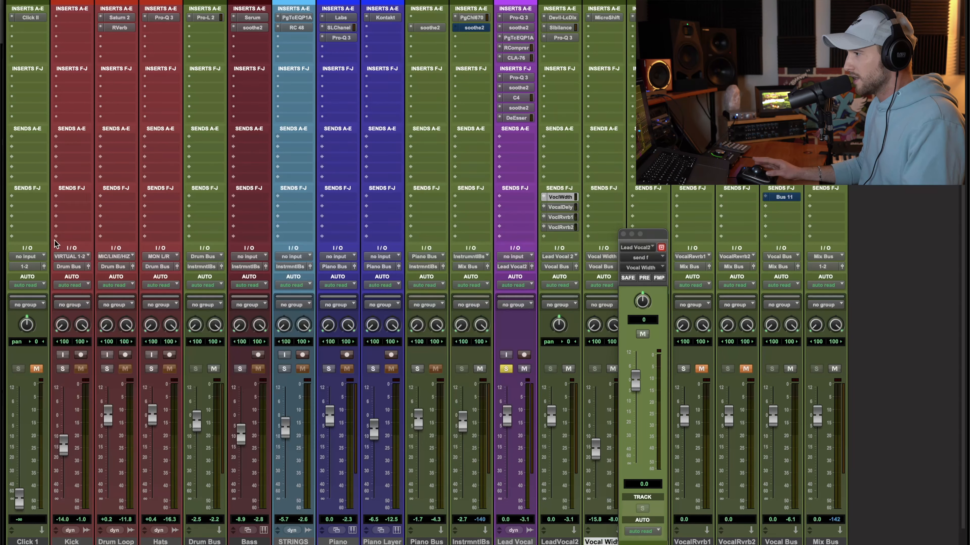
pyautogui.moveTo(658, 237); pyautogui.dragTo(233, 224)
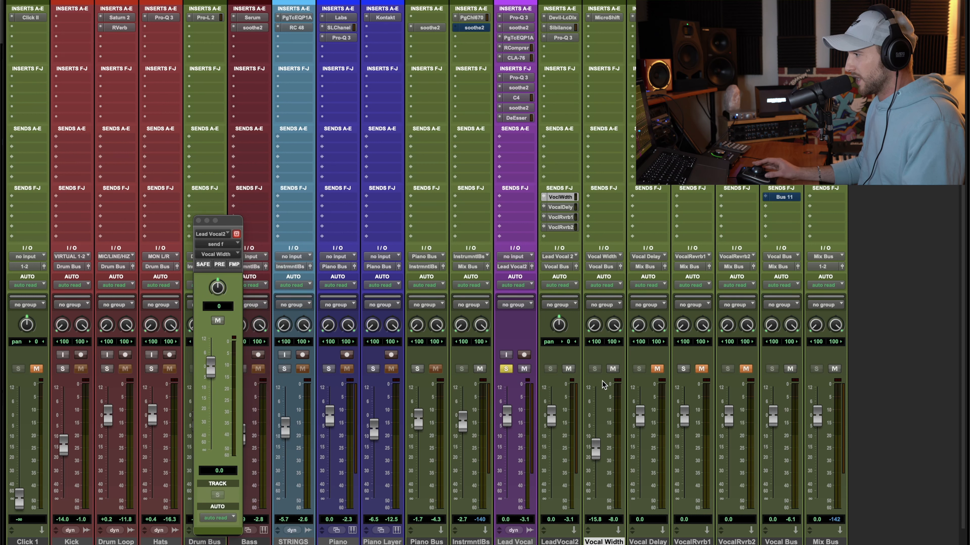
# Balance the Vocal Width track's level during playback, setting its volume fader to -16.9 dB.
pyautogui.moveTo(597, 448); pyautogui.dragTo(597, 446)
pyautogui.click(506, 369)
pyautogui.click(505, 370)
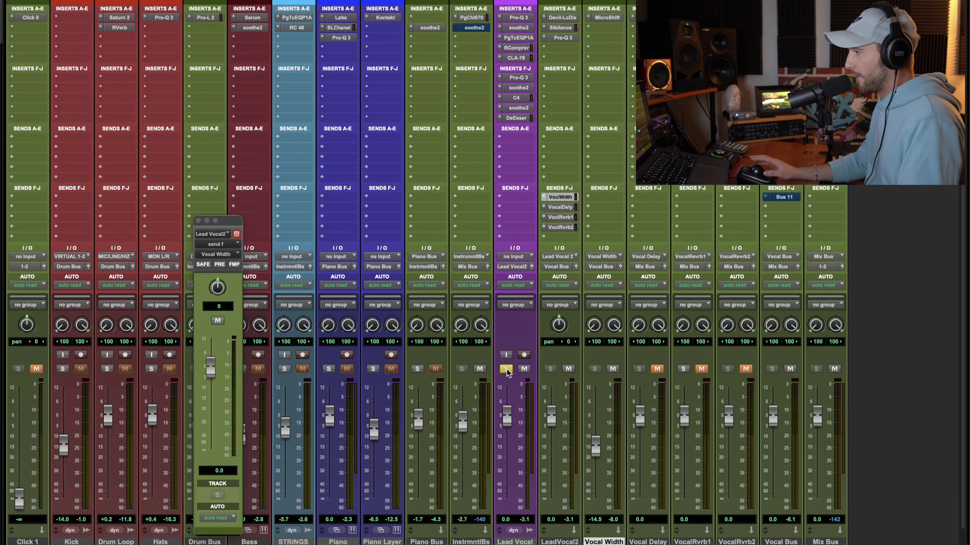
pyautogui.press('space')
pyautogui.moveTo(595, 445)
pyautogui.mouseDown()
pyautogui.moveTo(590, 418)
pyautogui.moveTo(592, 453)
pyautogui.mouseUp()
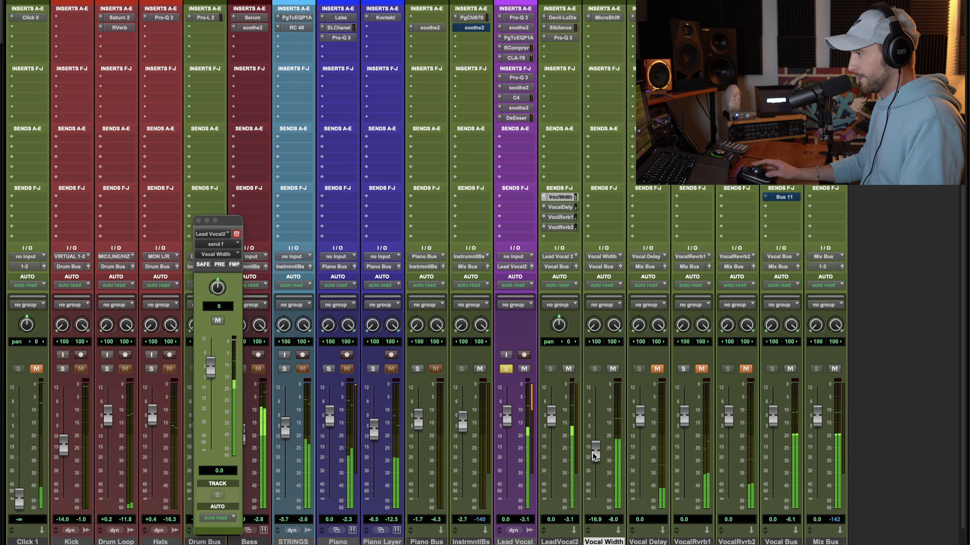
pyautogui.press('space')
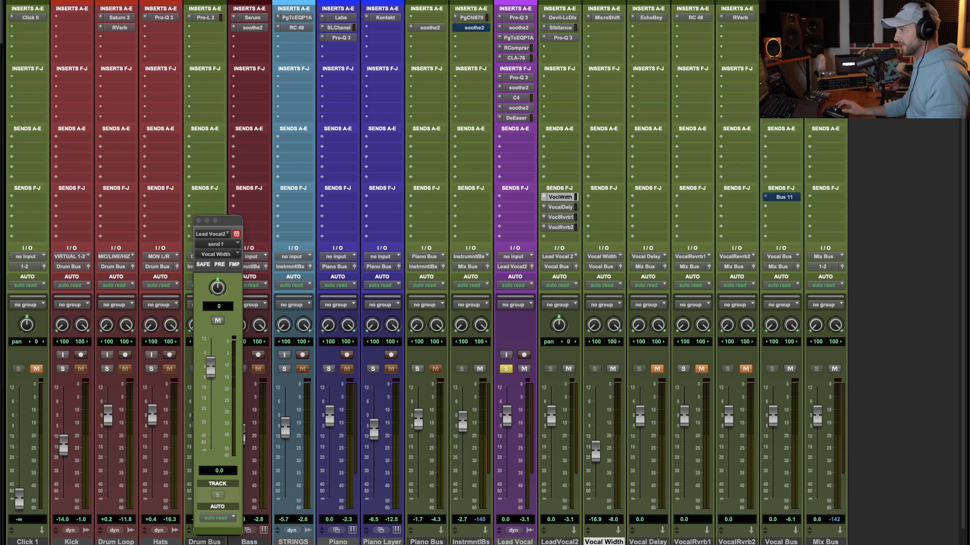
# Open Lead Vocal 2's send to Vocal Delay and place its window over the Drum Bus and Bass strips.
pyautogui.click(562, 207)
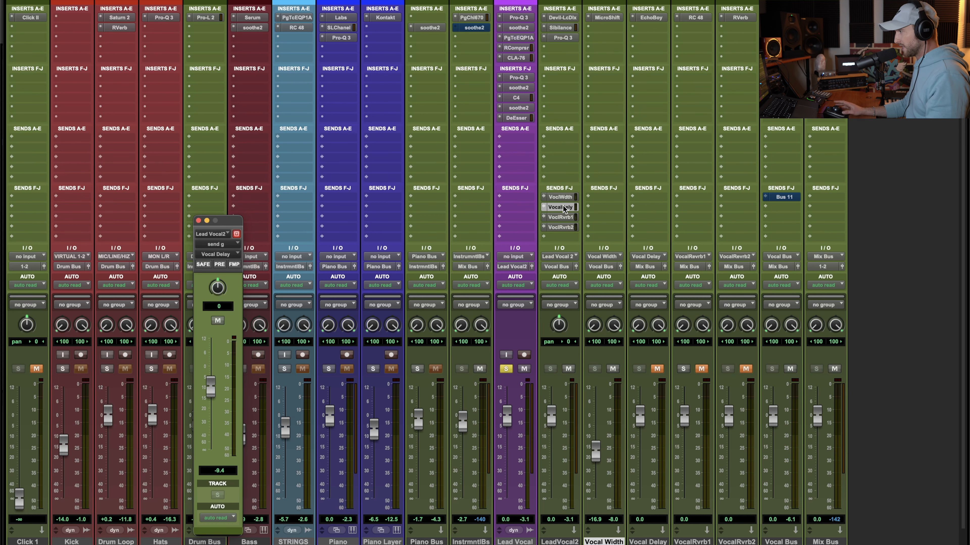
pyautogui.click(565, 542)
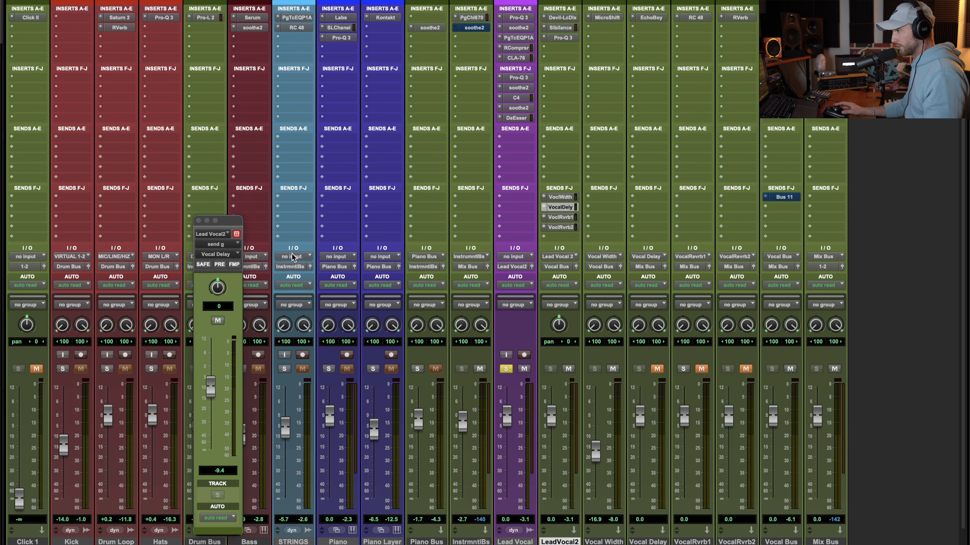
pyautogui.click(197, 221)
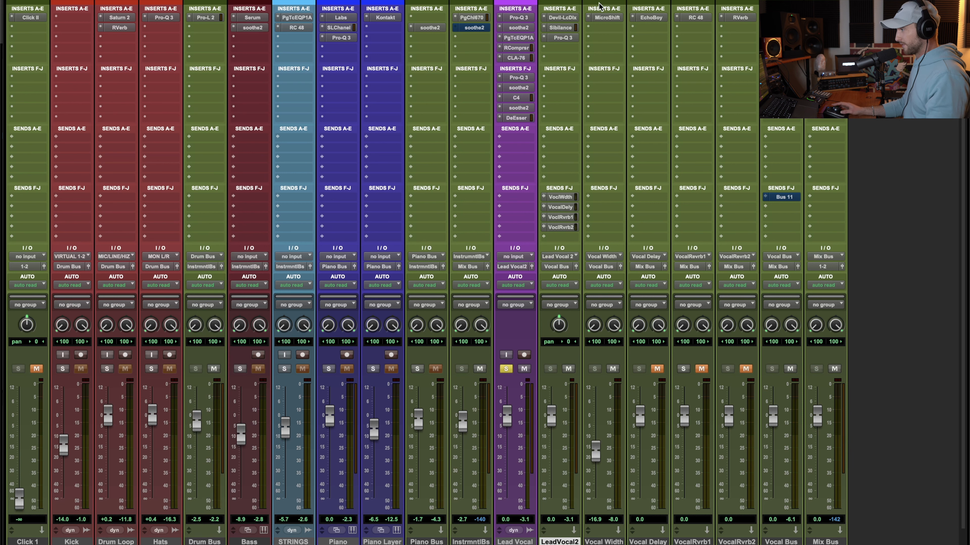
pyautogui.click(561, 207)
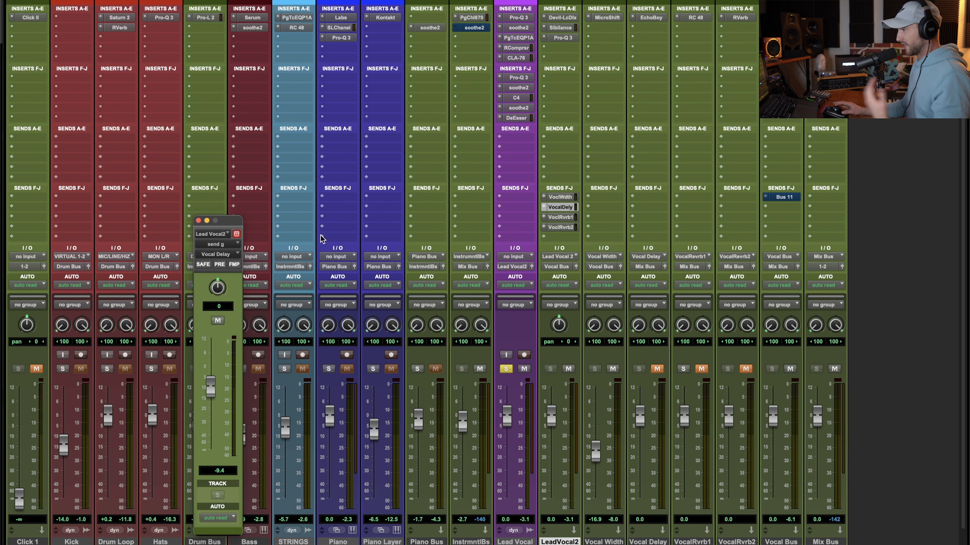
pyautogui.moveTo(225, 225); pyautogui.dragTo(230, 150)
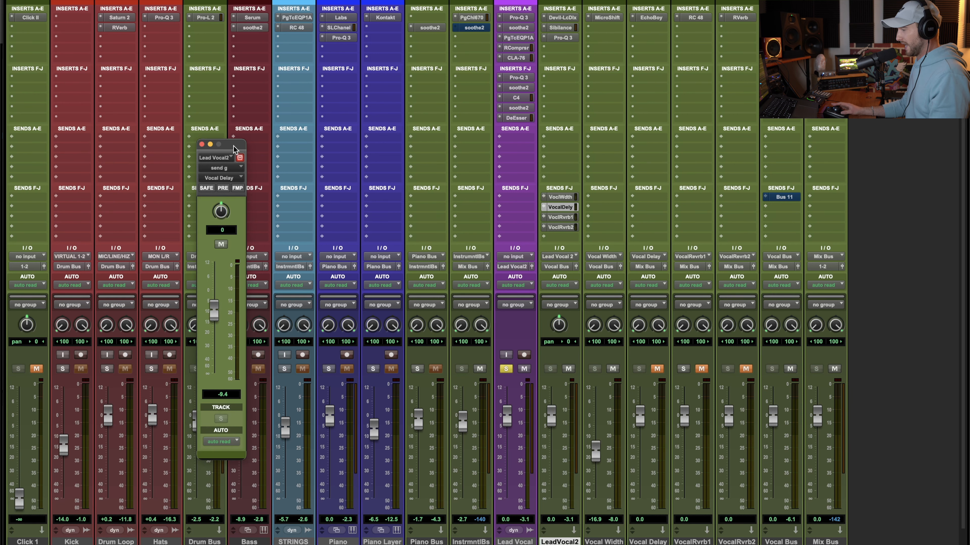
# Open EchoBoy on the Vocal Delay track and load its AnalogVocalSlapper preset from the Vocal category.
pyautogui.click(657, 542)
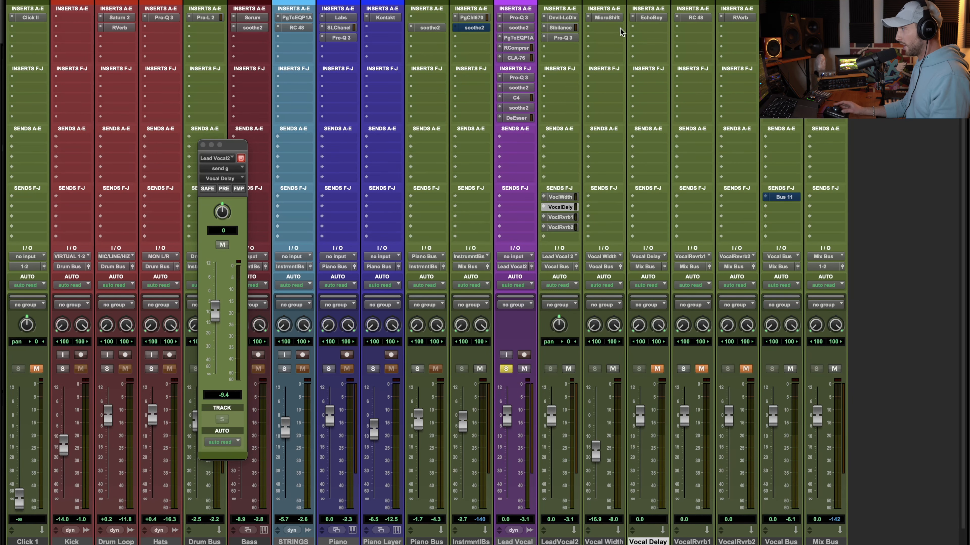
pyautogui.click(641, 18)
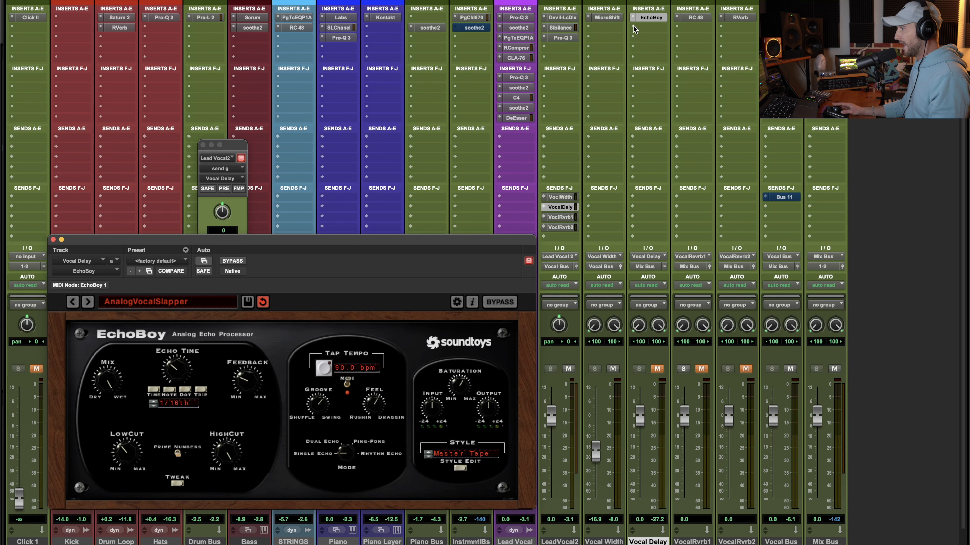
pyautogui.moveTo(436, 242); pyautogui.dragTo(479, 209)
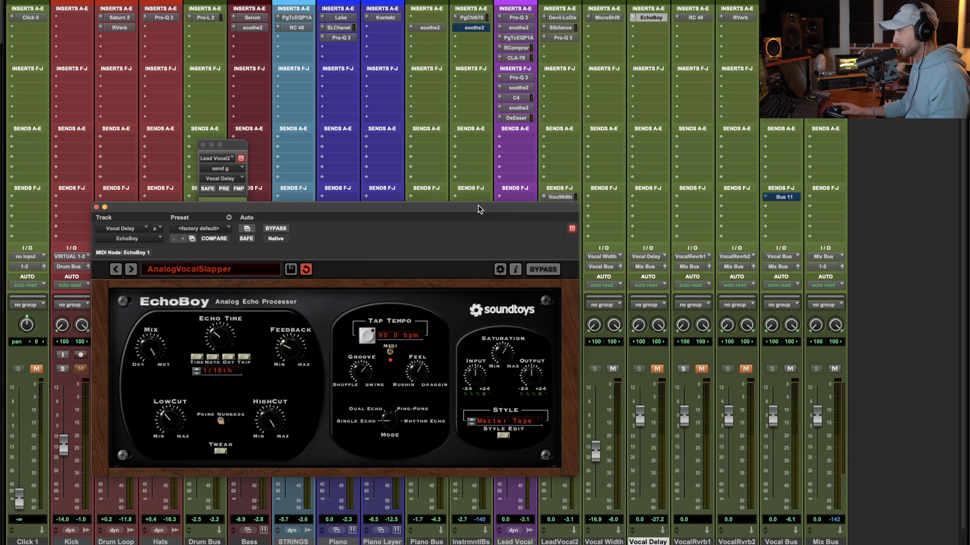
pyautogui.click(211, 269)
pyautogui.moveTo(198, 291)
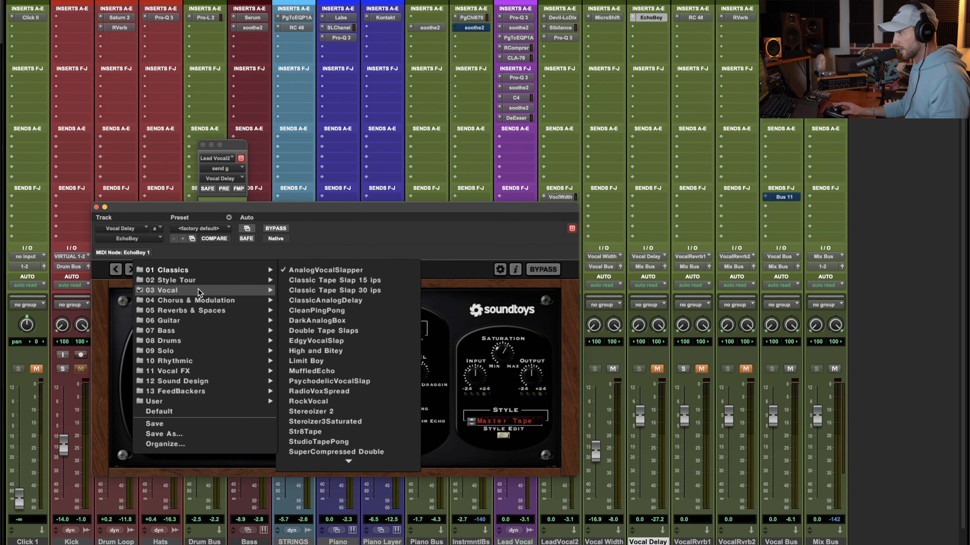
pyautogui.click(368, 273)
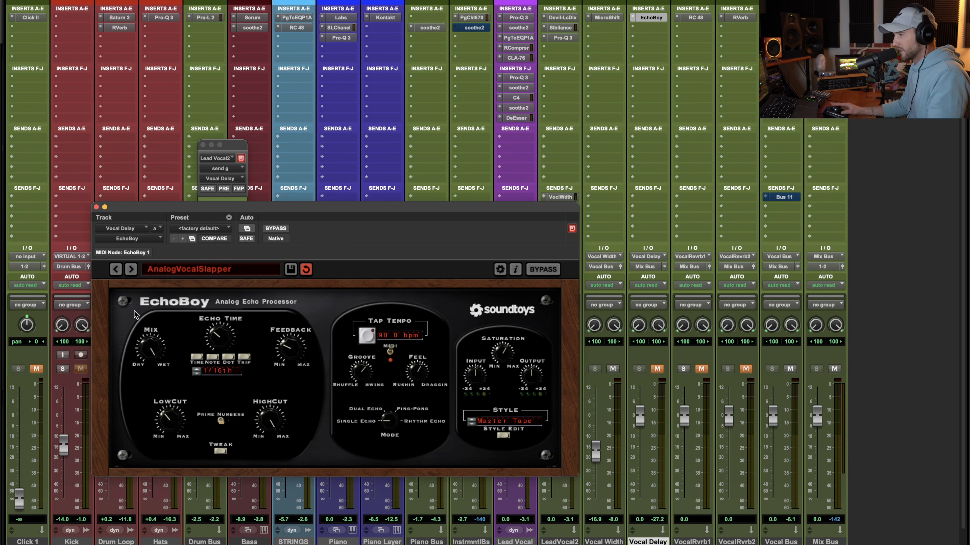
# Unmute the Vocal Delay track and raise Lead Vocal 2's send to it to -0.1 dB during playback.
pyautogui.moveTo(201, 209); pyautogui.dragTo(381, 163)
pyautogui.moveTo(229, 152); pyautogui.dragTo(229, 153)
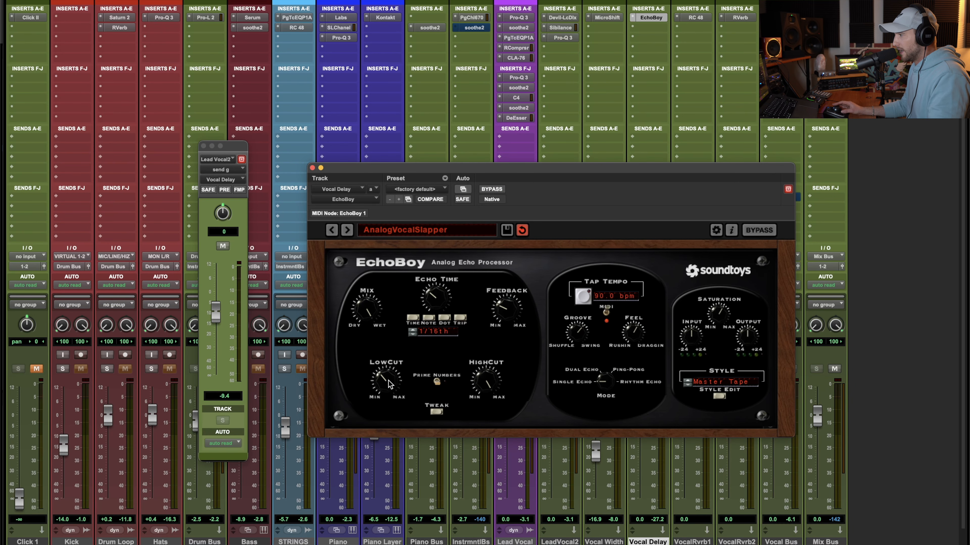
pyautogui.moveTo(453, 170); pyautogui.dragTo(429, 205)
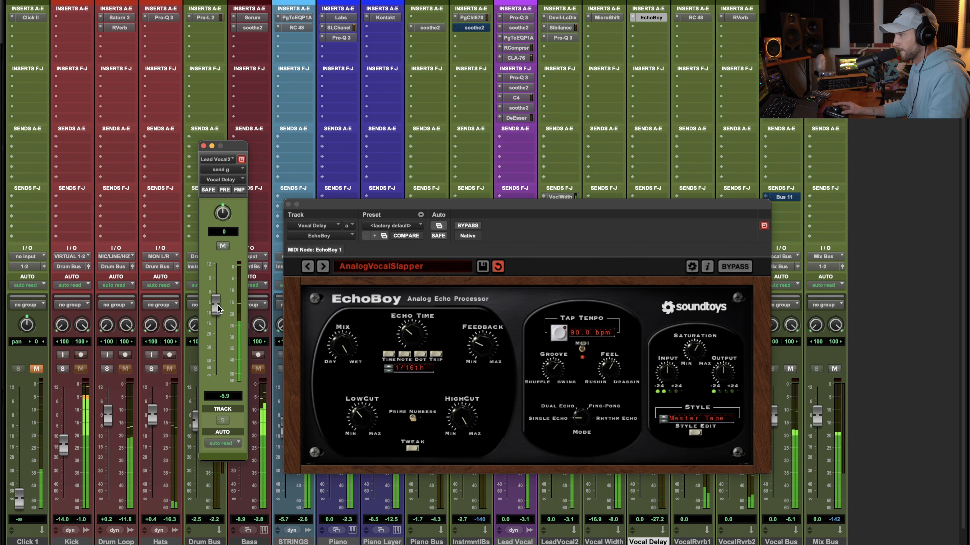
pyautogui.moveTo(410, 208); pyautogui.dragTo(338, 169)
pyautogui.moveTo(645, 168); pyautogui.dragTo(515, 176)
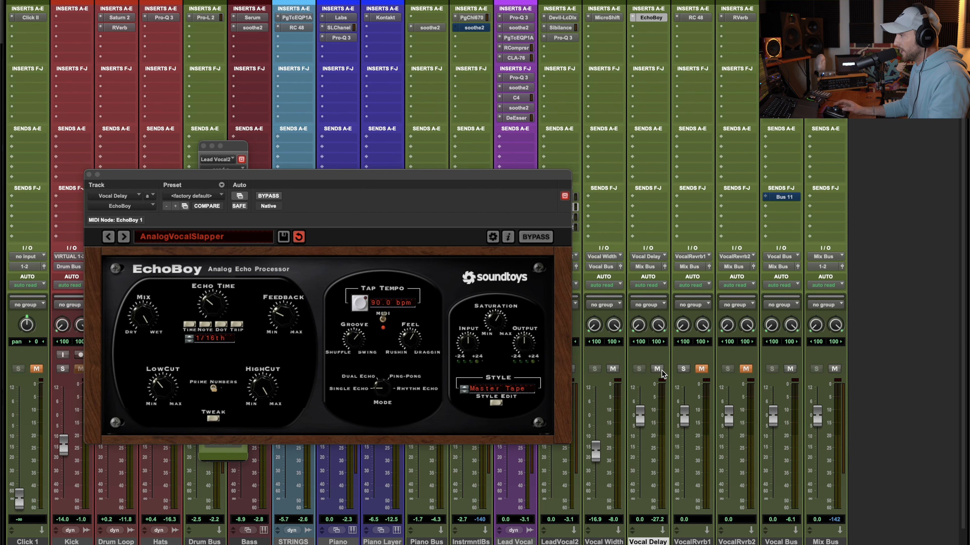
pyautogui.moveTo(484, 185); pyautogui.dragTo(668, 191)
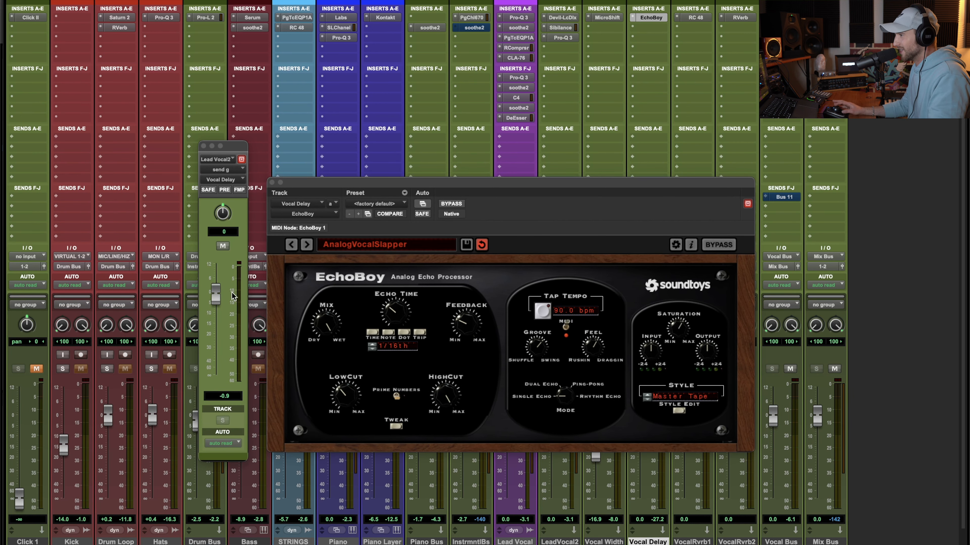
pyautogui.moveTo(215, 300)
pyautogui.mouseDown()
pyautogui.moveTo(215, 284)
pyautogui.moveTo(213, 330)
pyautogui.moveTo(214, 298)
pyautogui.mouseUp()
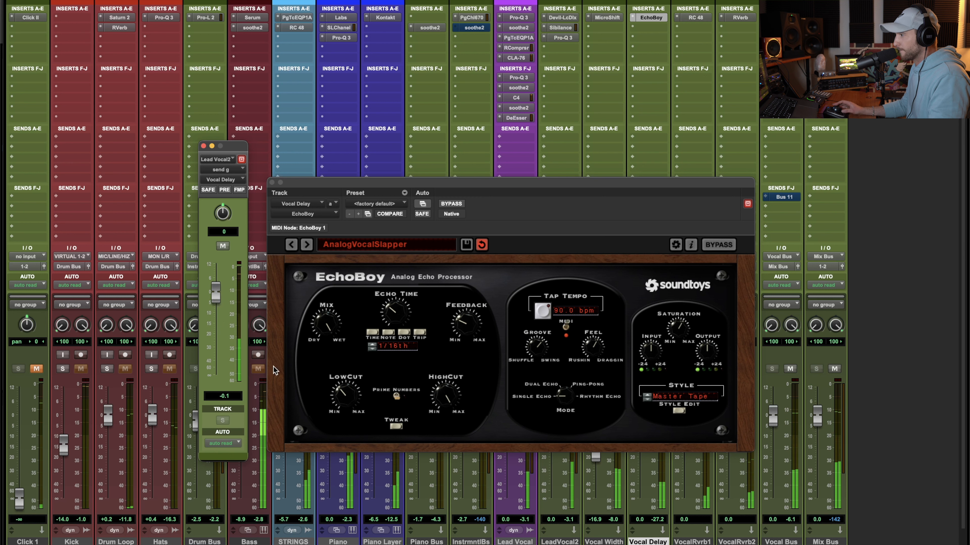
# Sweep EchoBoy's LowCut up, down to its minimum and back while auditioning the vocal delay.
pyautogui.moveTo(345, 395)
pyautogui.mouseDown()
pyautogui.moveTo(336, 426)
pyautogui.moveTo(336, 403)
pyautogui.mouseUp()
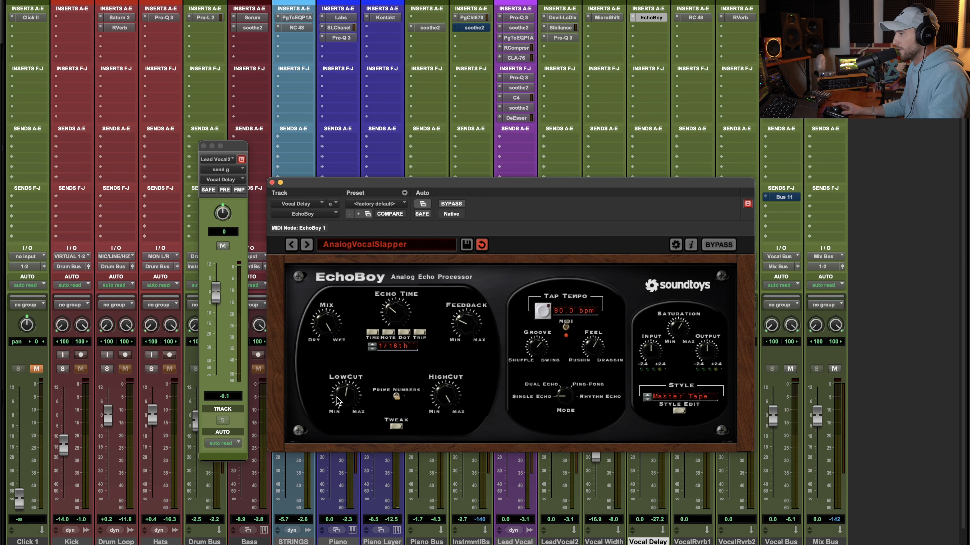
pyautogui.moveTo(338, 405)
pyautogui.mouseDown()
pyautogui.moveTo(336, 450)
pyautogui.moveTo(345, 397)
pyautogui.mouseUp()
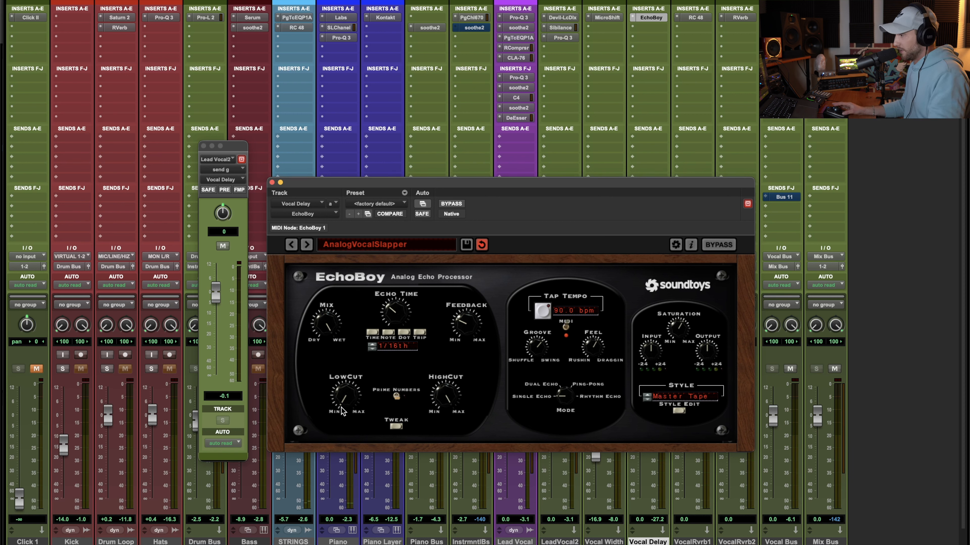
pyautogui.moveTo(341, 407); pyautogui.dragTo(336, 377)
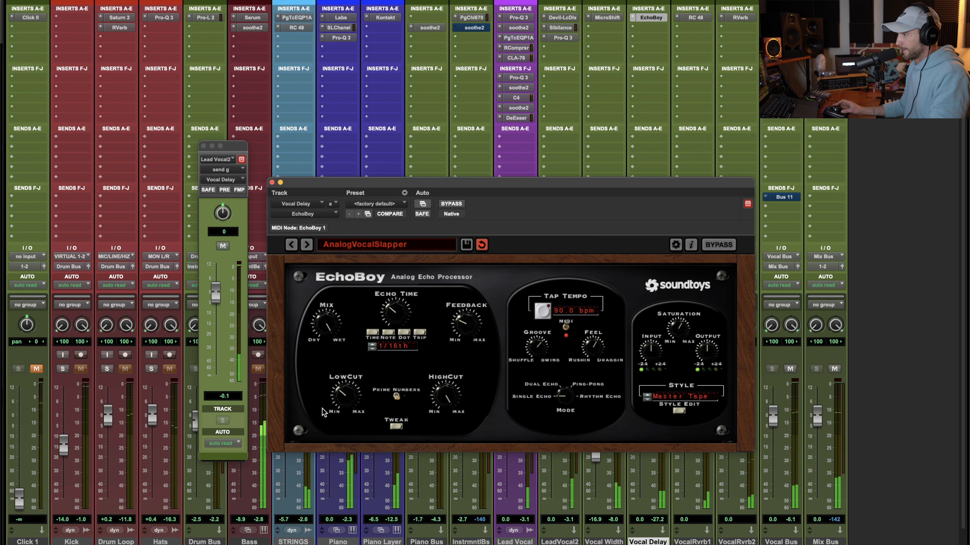
# Pull the Vocal Delay send fully down, stop playback, and set the send level to -9.9 dB.
pyautogui.moveTo(215, 292); pyautogui.dragTo(209, 375)
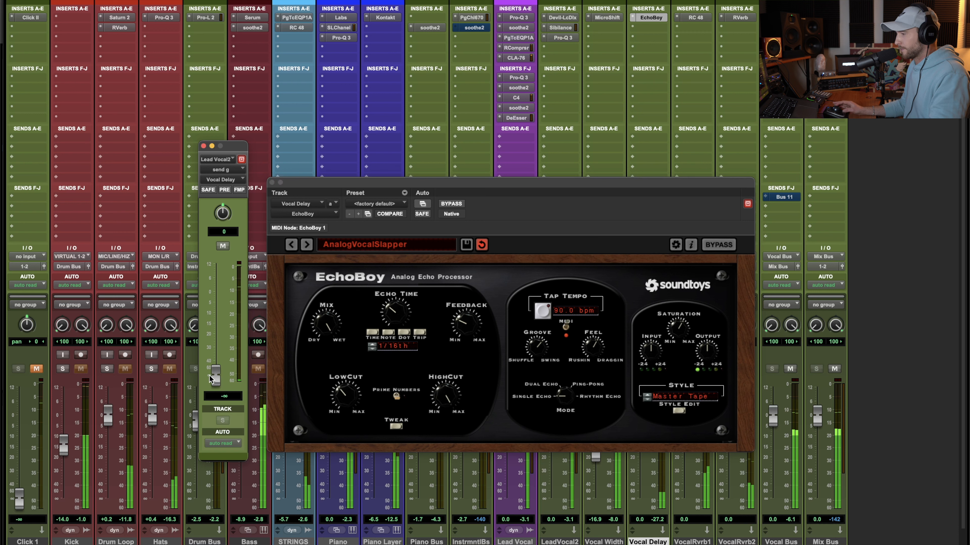
pyautogui.press('space')
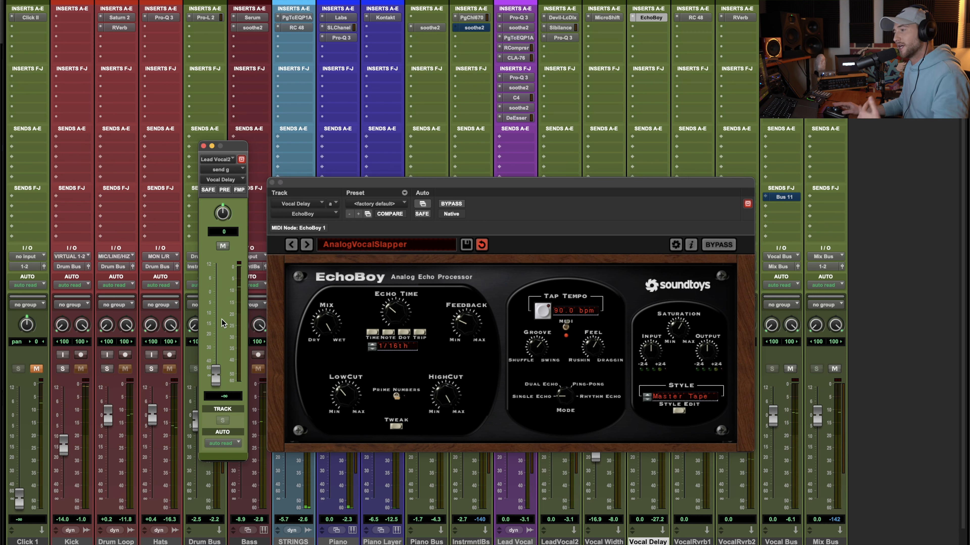
pyautogui.moveTo(214, 376); pyautogui.dragTo(215, 312)
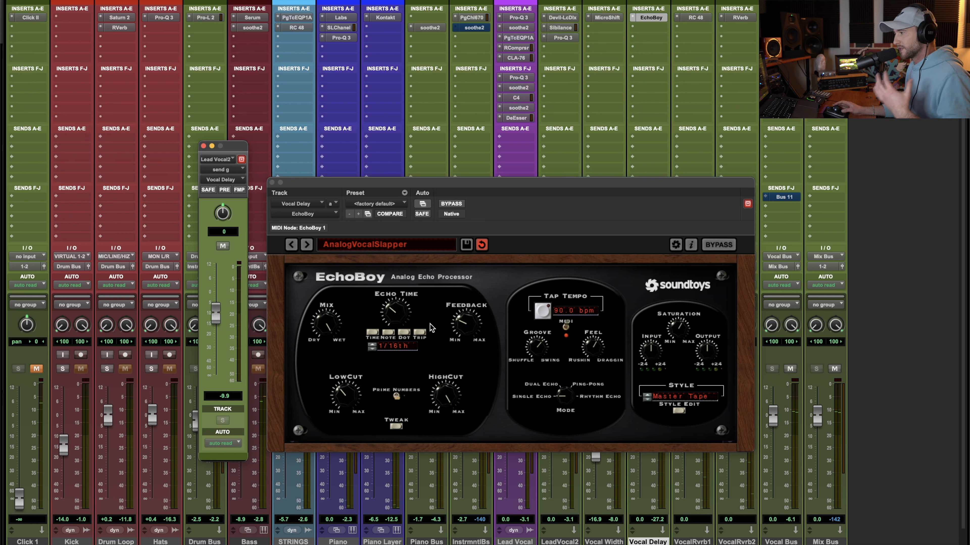
# Lower EchoBoy's feedback slightly and close the Vocal Delay send and EchoBoy windows.
pyautogui.moveTo(465, 330); pyautogui.dragTo(461, 333)
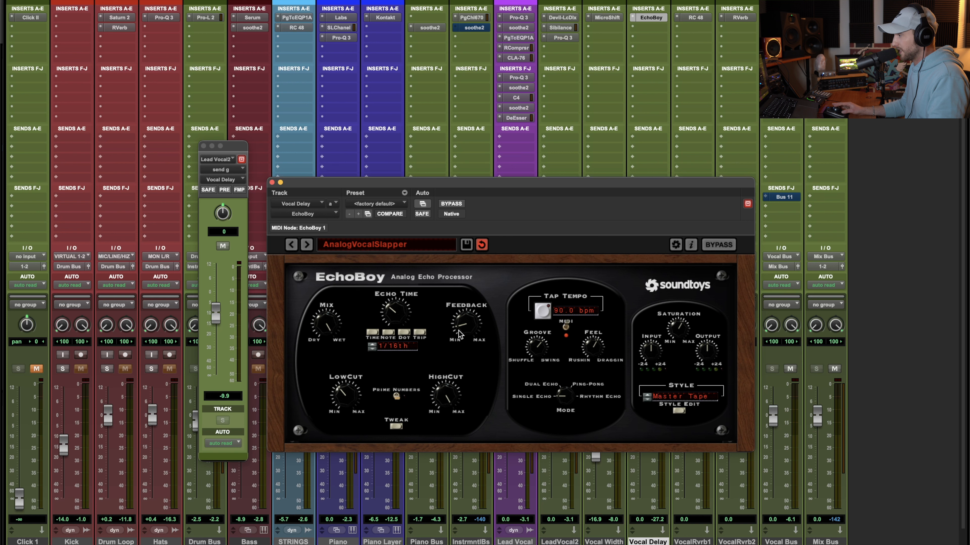
pyautogui.moveTo(216, 313)
pyautogui.mouseDown()
pyautogui.moveTo(222, 292)
pyautogui.moveTo(219, 316)
pyautogui.mouseUp()
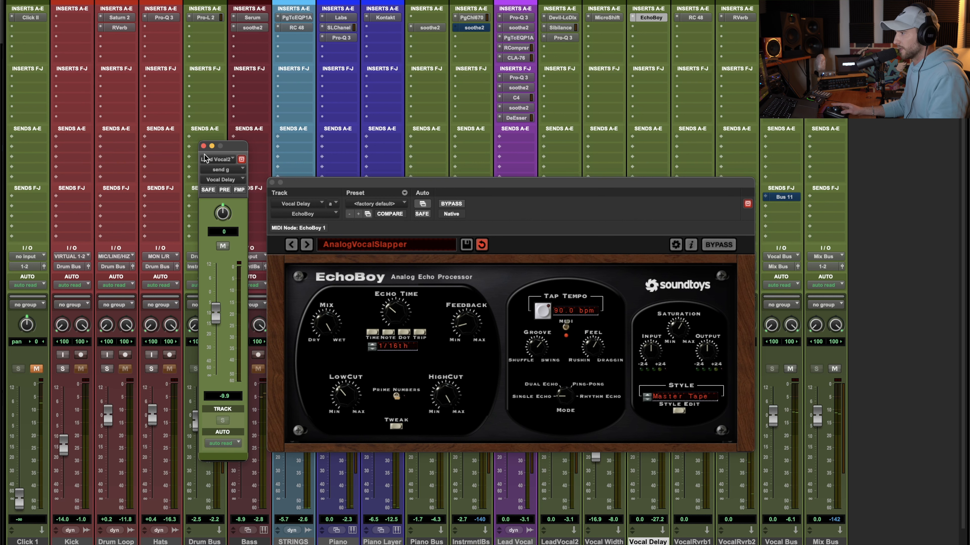
pyautogui.click(203, 146)
pyautogui.click(272, 182)
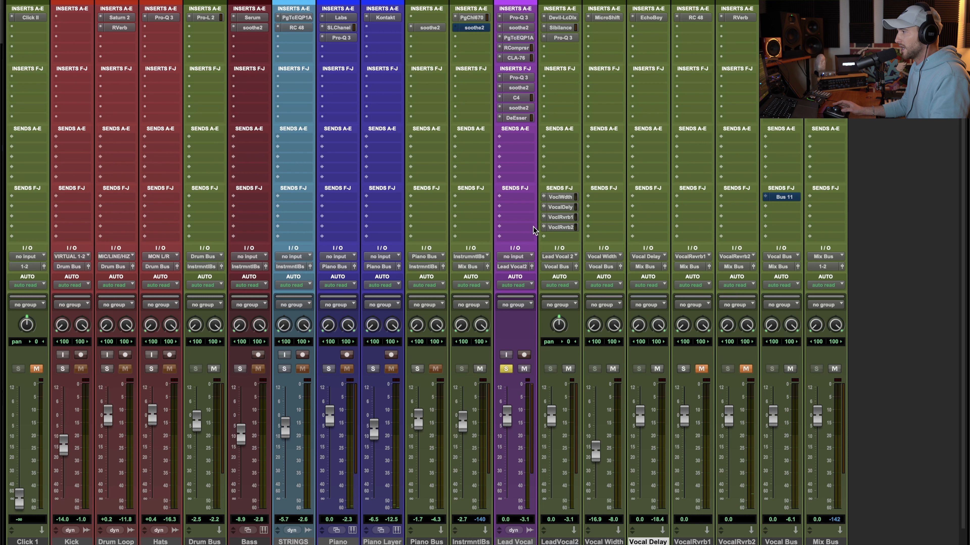
# Open Lead Vocal 2's Vocal Reverb 1 send and examine the RC 48 reverb's settings and preset list before closing the plug-in.
pyautogui.click(562, 217)
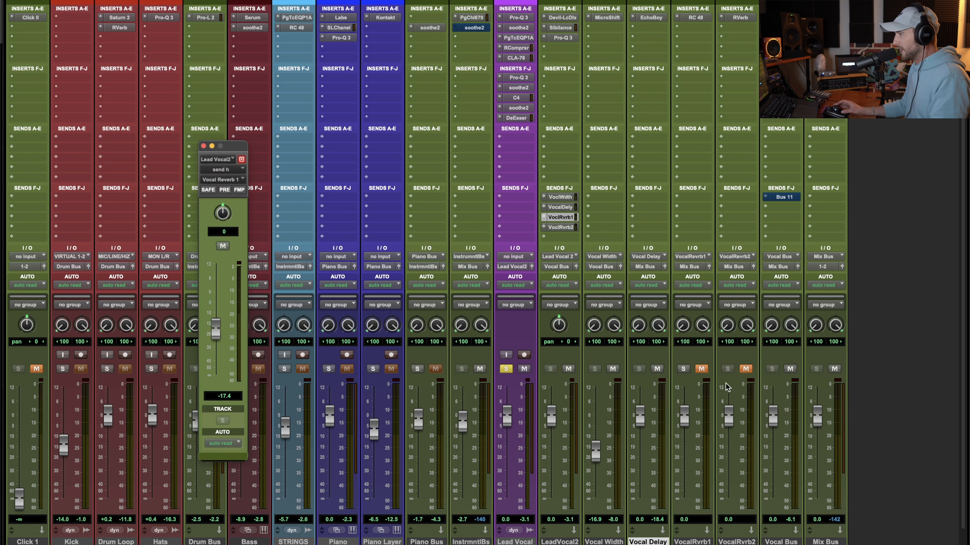
pyautogui.click(704, 541)
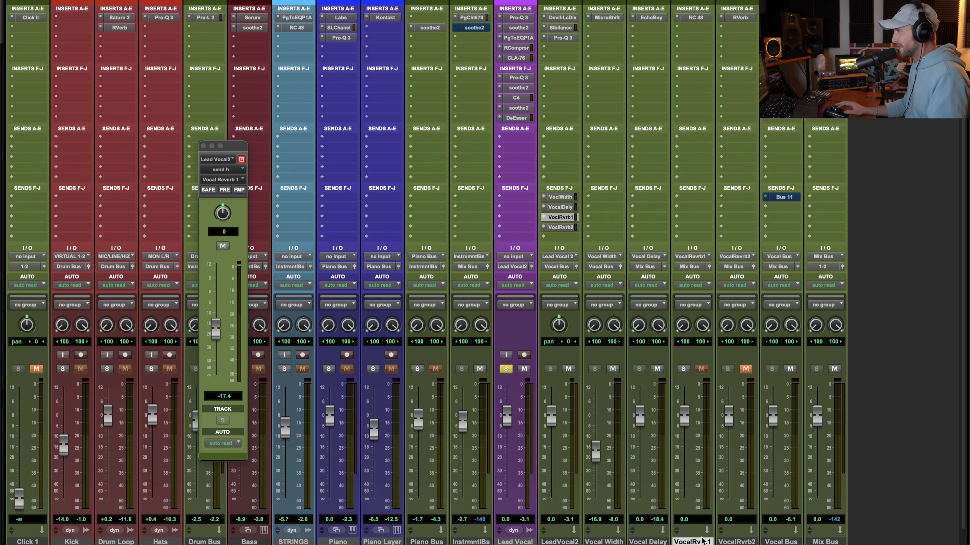
pyautogui.click(699, 19)
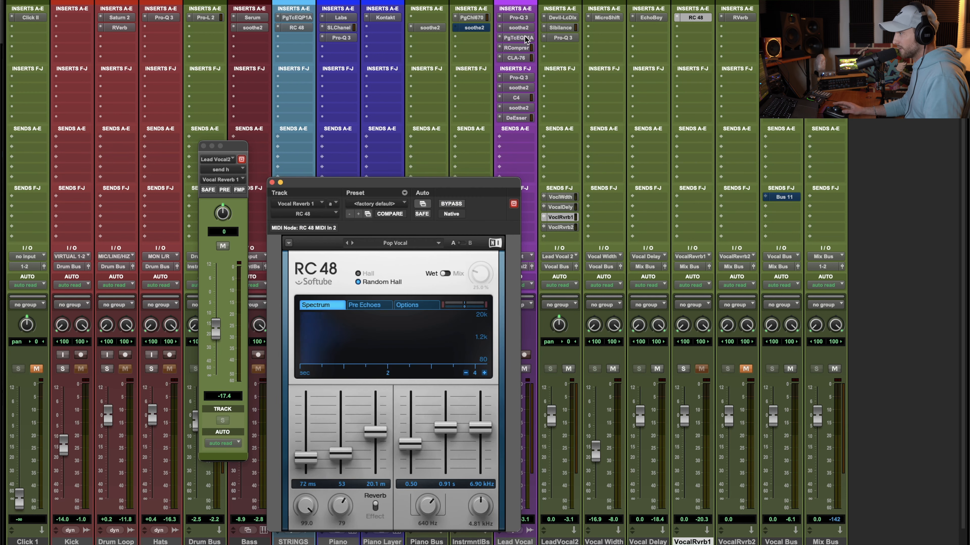
pyautogui.moveTo(466, 182); pyautogui.dragTo(466, 154)
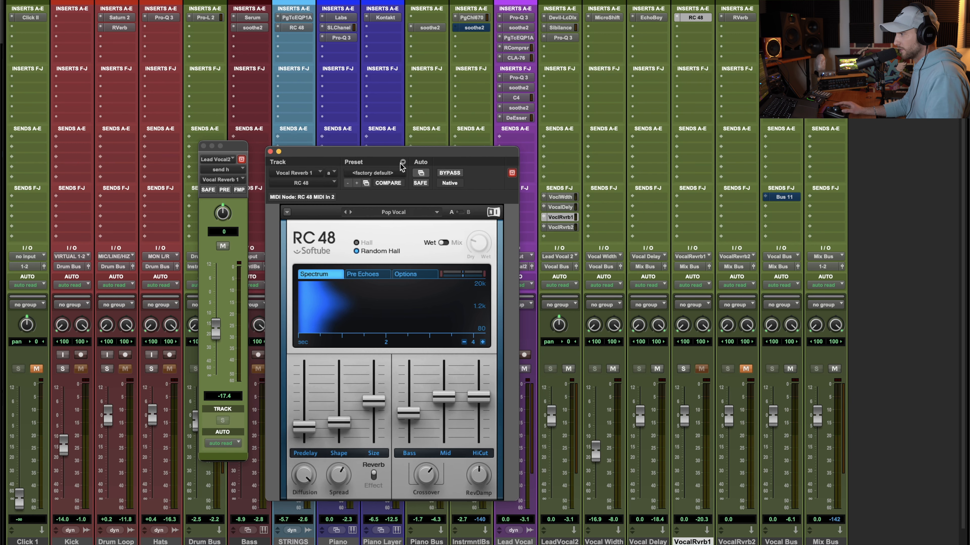
pyautogui.click(405, 213)
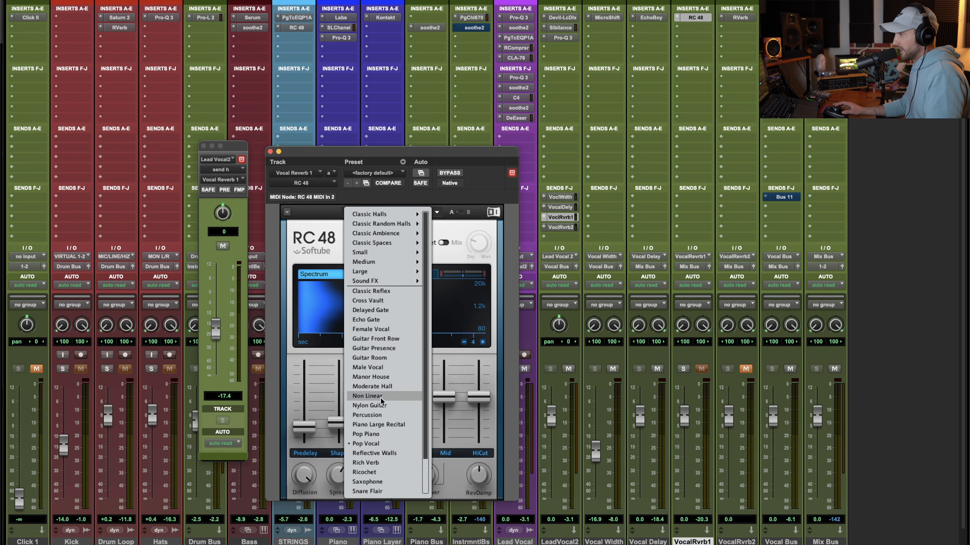
pyautogui.click(270, 152)
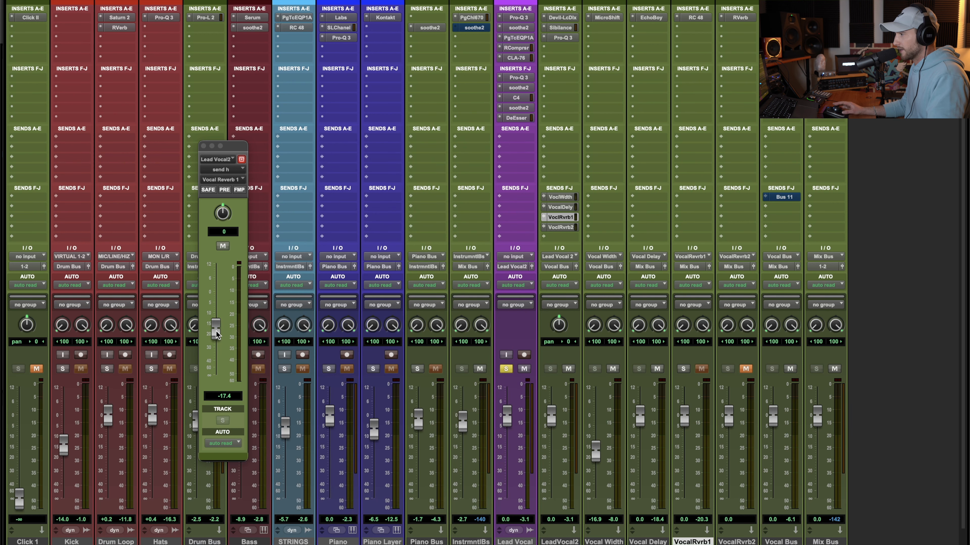
# Unmute the Vocal Reverb 1 track during playback and raise Lead Vocal 2's send to it to -1.4 dB.
pyautogui.press('space')
pyautogui.moveTo(216, 330)
pyautogui.mouseDown()
pyautogui.moveTo(220, 274)
pyautogui.moveTo(217, 319)
pyautogui.mouseUp()
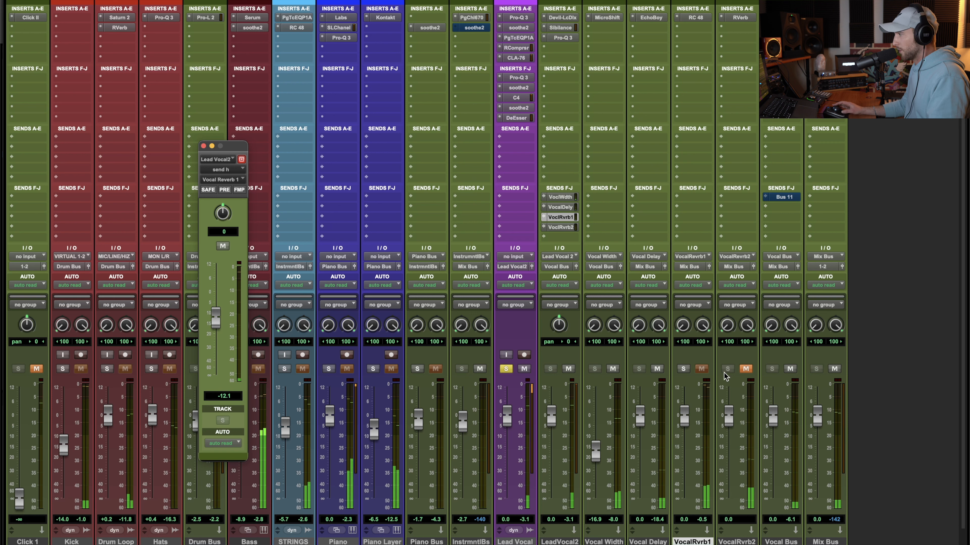
pyautogui.click(701, 368)
pyautogui.moveTo(214, 321); pyautogui.dragTo(217, 297)
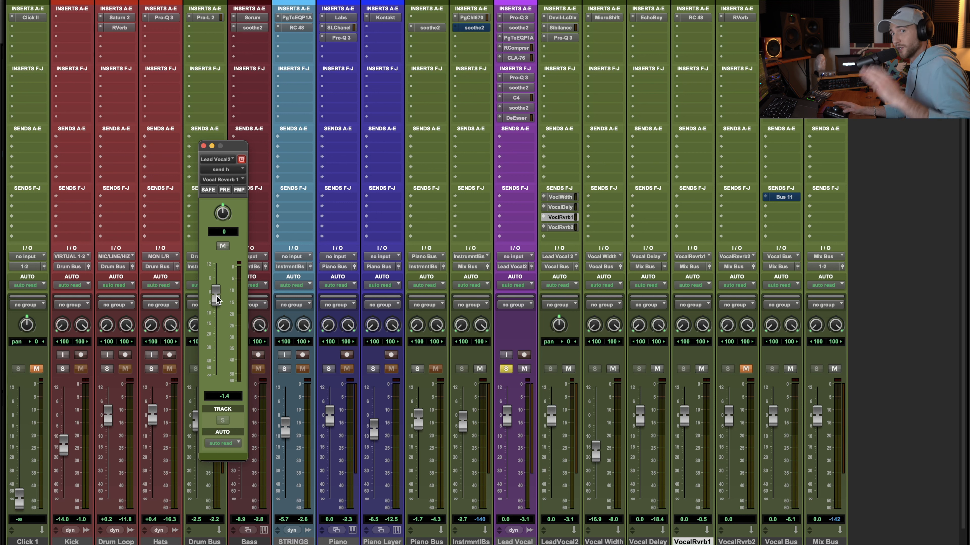
# Lower the Vocal Reverb 1 send to -18.2 dB during playback, stop playback, and close the send window.
pyautogui.moveTo(217, 295); pyautogui.dragTo(219, 330)
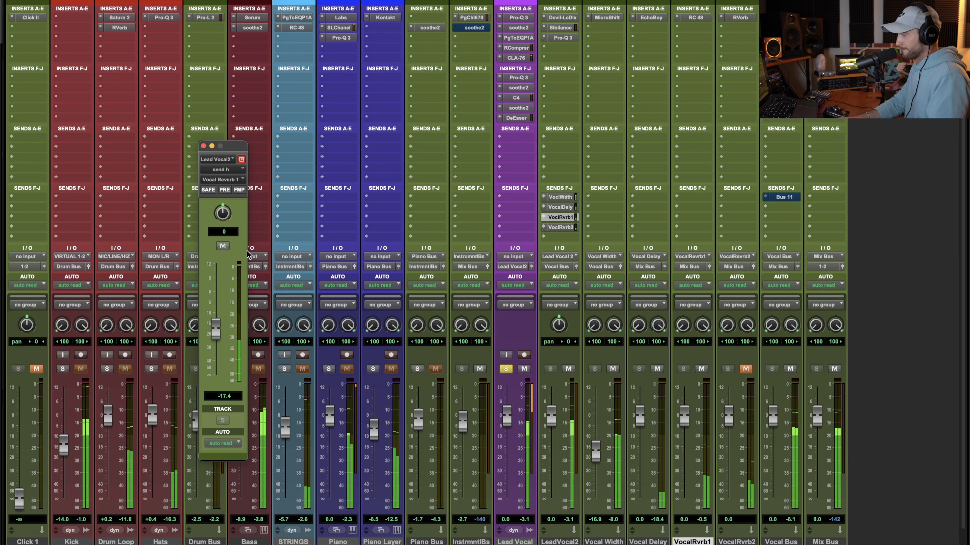
pyautogui.moveTo(216, 339); pyautogui.dragTo(215, 338)
pyautogui.press('space')
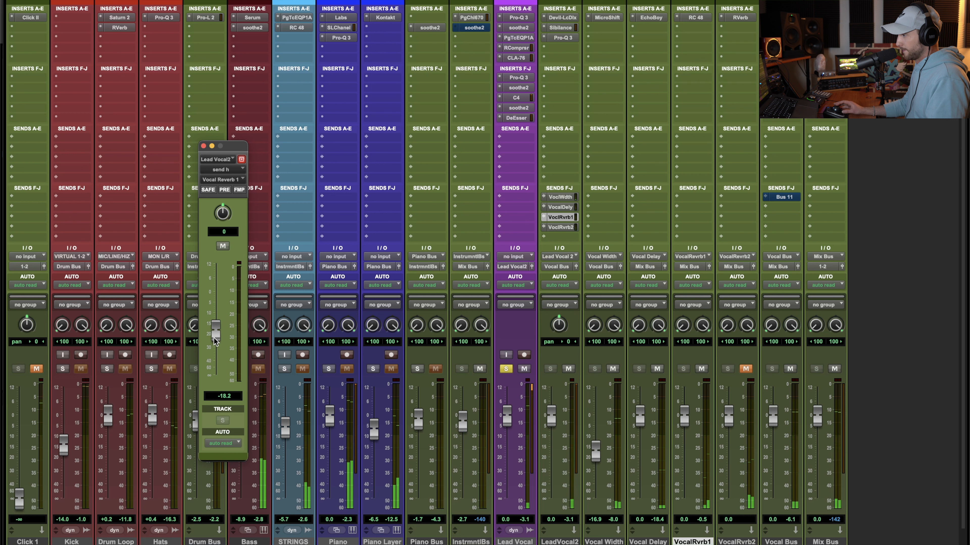
pyautogui.click(203, 146)
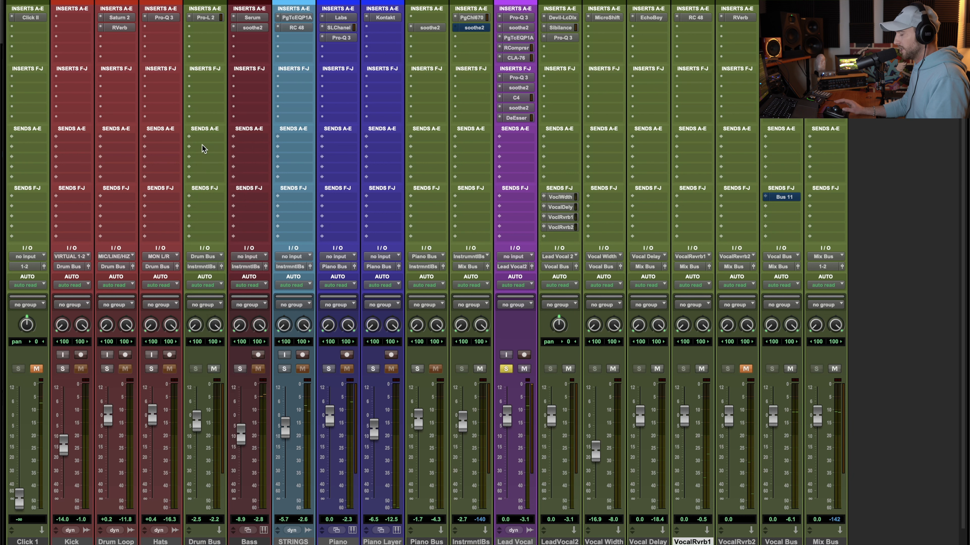
pyautogui.press('super+equal')
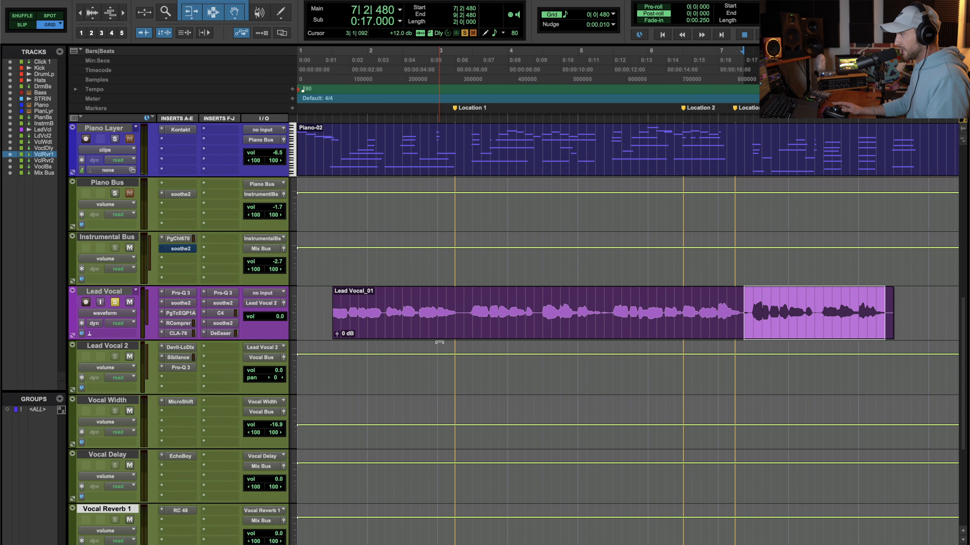
pyautogui.click(439, 338)
pyautogui.press('super+equal')
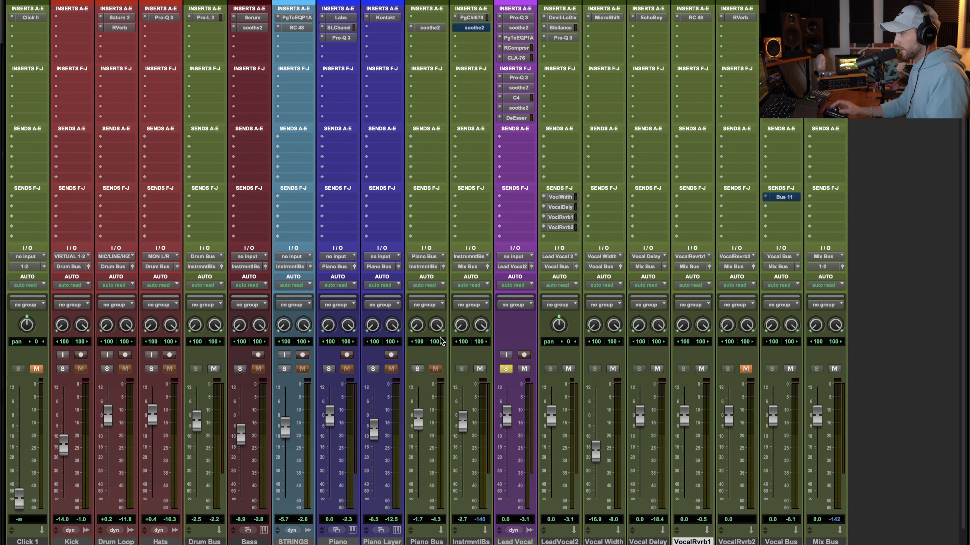
# Open Lead Vocal 2's Vocal Reverb 2 send and the RVerb plug-in on the Vocal Reverb 2 track, placing the two windows side by side.
pyautogui.click(560, 227)
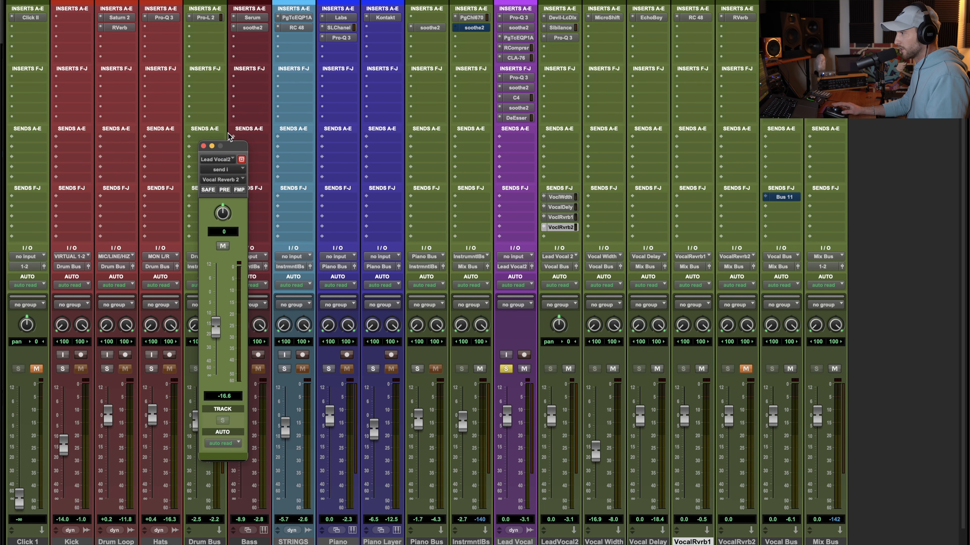
pyautogui.moveTo(232, 147); pyautogui.dragTo(186, 183)
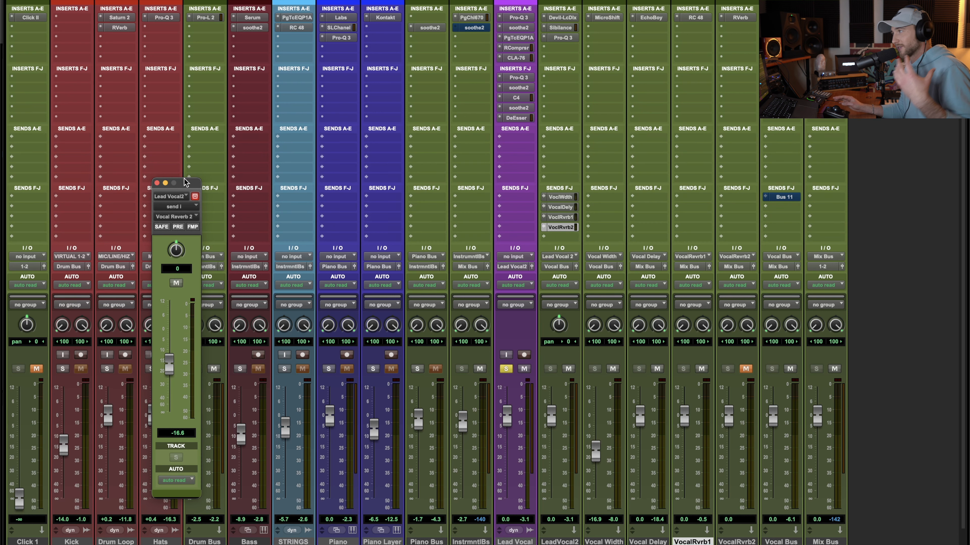
pyautogui.click(735, 18)
pyautogui.moveTo(470, 158); pyautogui.dragTo(430, 220)
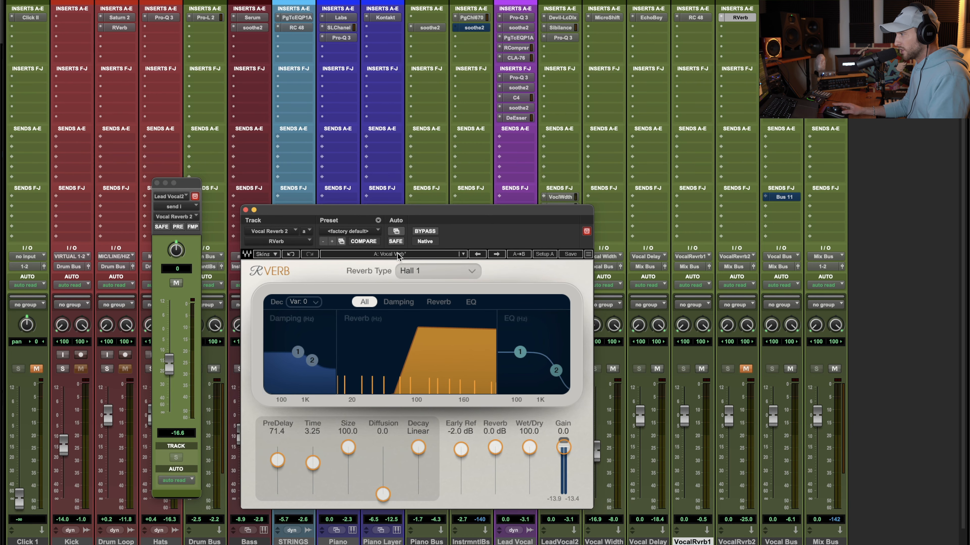